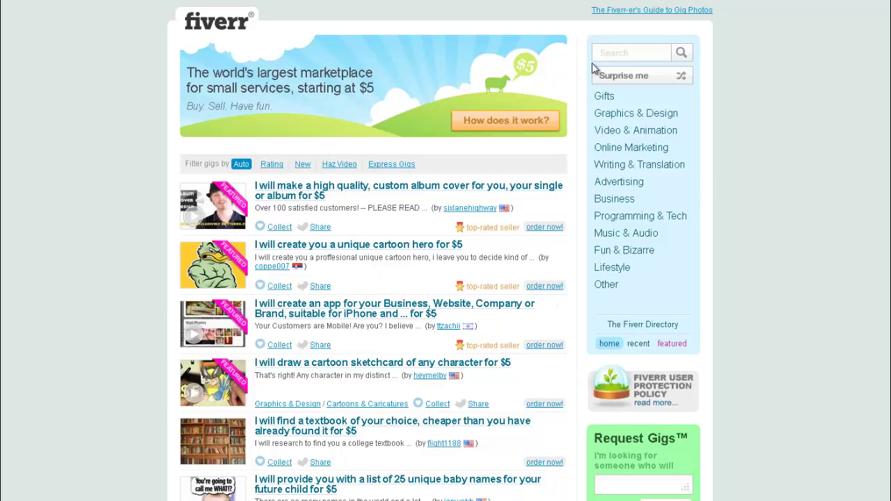
- Browse the gigs in the Gifts category on Fiverr
{"action": "mouse_move", "coordinate": [610, 102]}
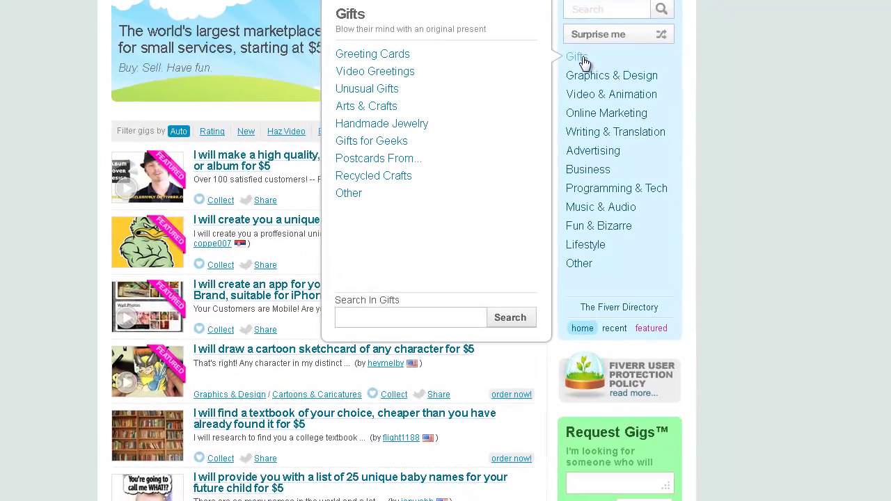
{"action": "left_click", "coordinate": [577, 57]}
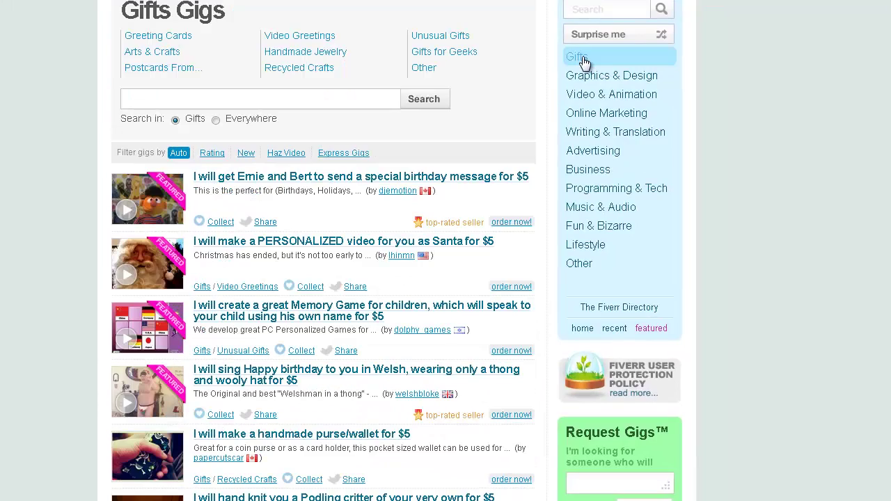
{"action": "mouse_move", "coordinate": [577, 82]}
{"action": "left_click", "coordinate": [451, 55]}
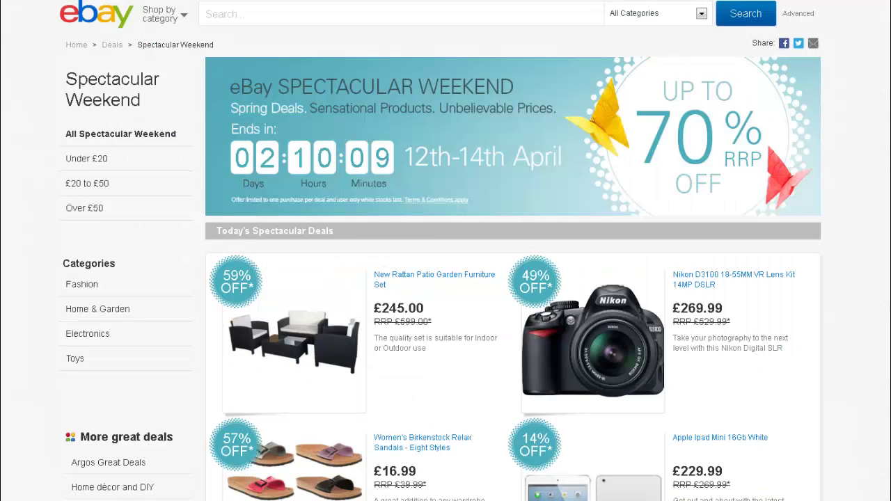
- Search eBay for "bulk" in all categories and restrict the results to Buy it now listings
{"action": "left_click", "coordinate": [264, 20]}
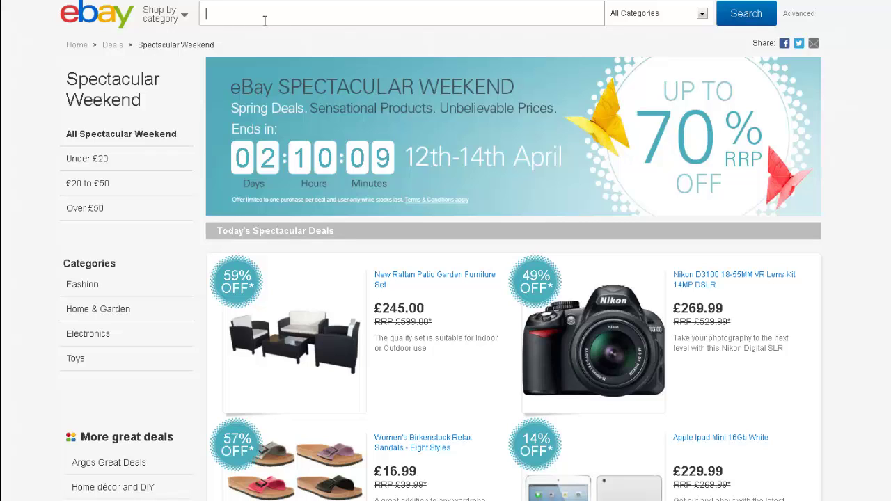
{"action": "type", "text": "bul"}
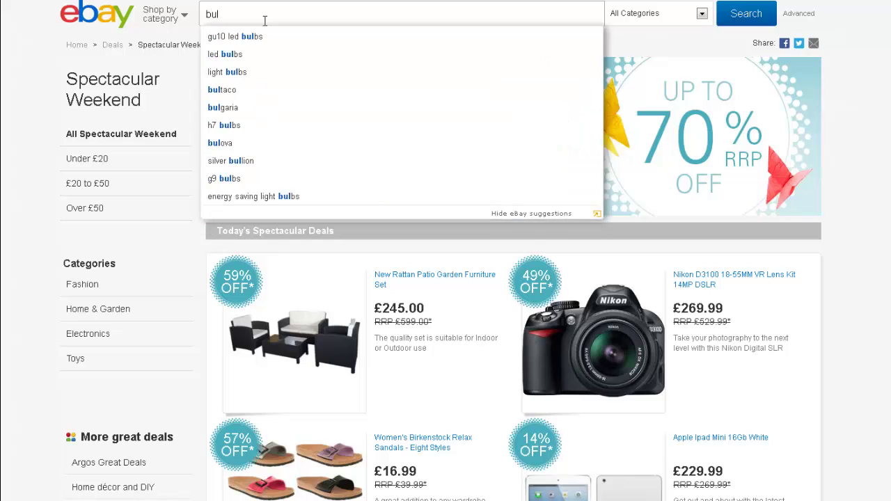
{"action": "type", "text": "k"}
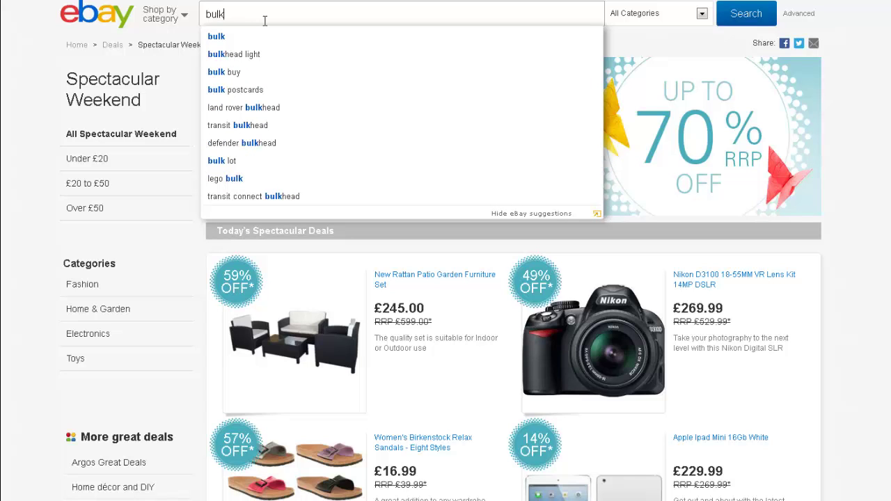
{"action": "key", "text": "Return"}
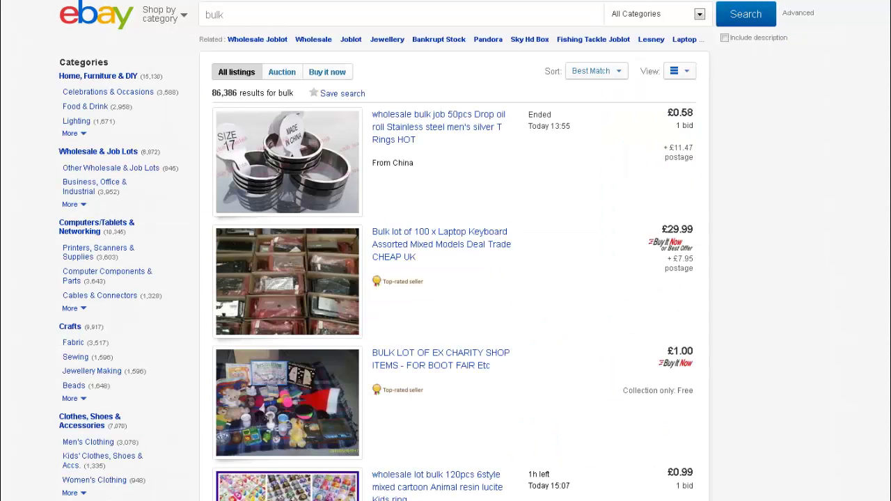
{"action": "left_click", "coordinate": [343, 78]}
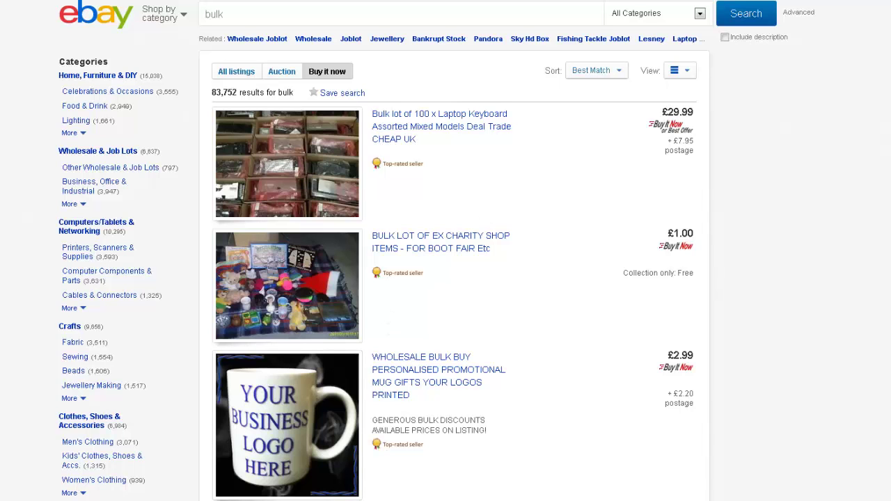
- Look through the Buy it now bulk listings, examining the kinds of goods offered, their prices and postage
{"action": "scroll", "coordinate": [446, 250], "scroll_direction": "down", "scroll_amount": 6}
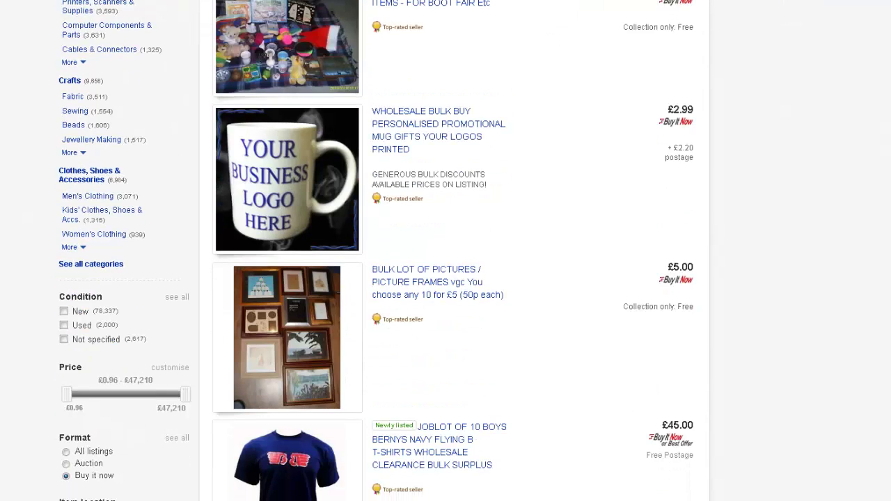
{"action": "scroll", "coordinate": [445, 251], "scroll_direction": "down", "scroll_amount": 6}
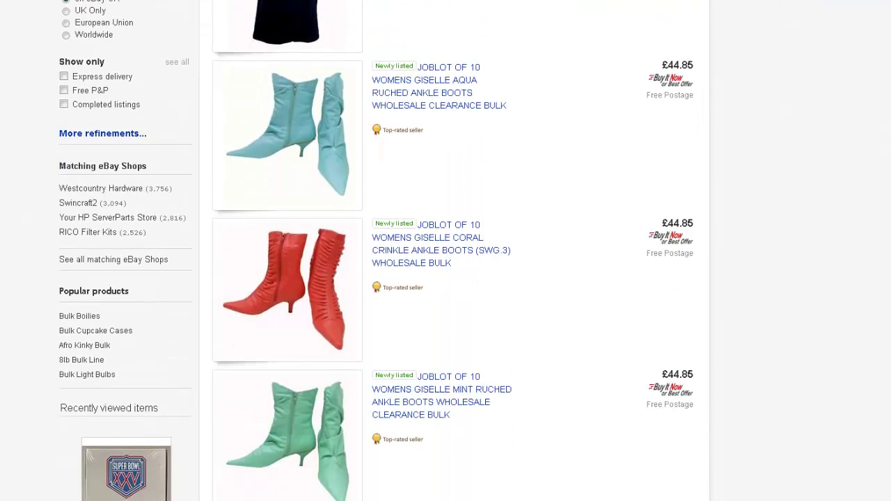
{"action": "scroll", "coordinate": [446, 251], "scroll_direction": "down", "scroll_amount": 10}
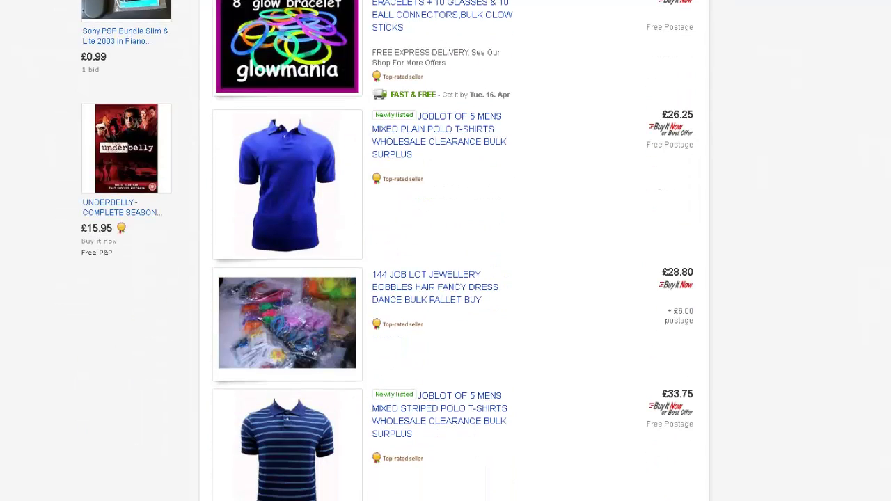
{"action": "scroll", "coordinate": [445, 250], "scroll_direction": "up", "scroll_amount": 1}
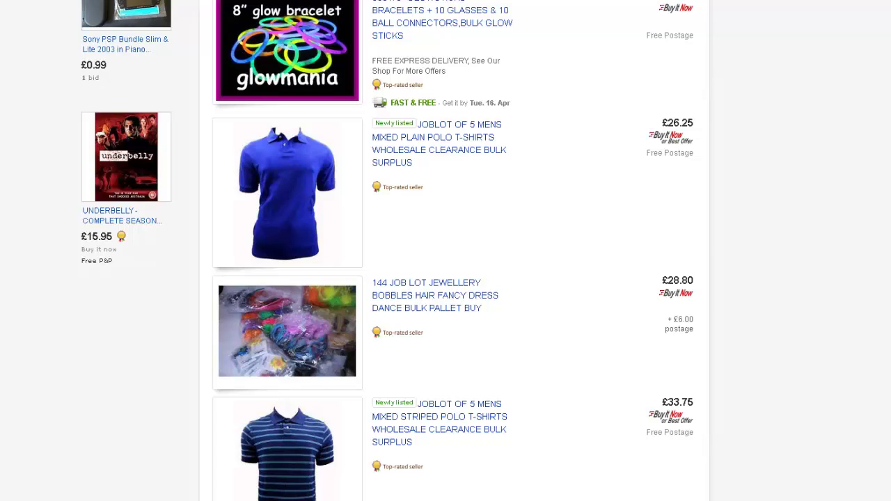
{"action": "scroll", "coordinate": [445, 250], "scroll_direction": "down", "scroll_amount": 5}
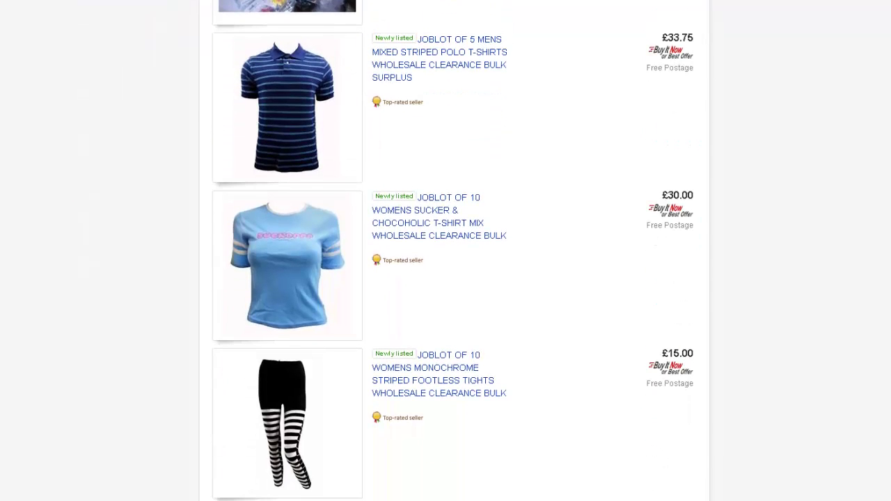
{"action": "scroll", "coordinate": [445, 250], "scroll_direction": "down", "scroll_amount": 2}
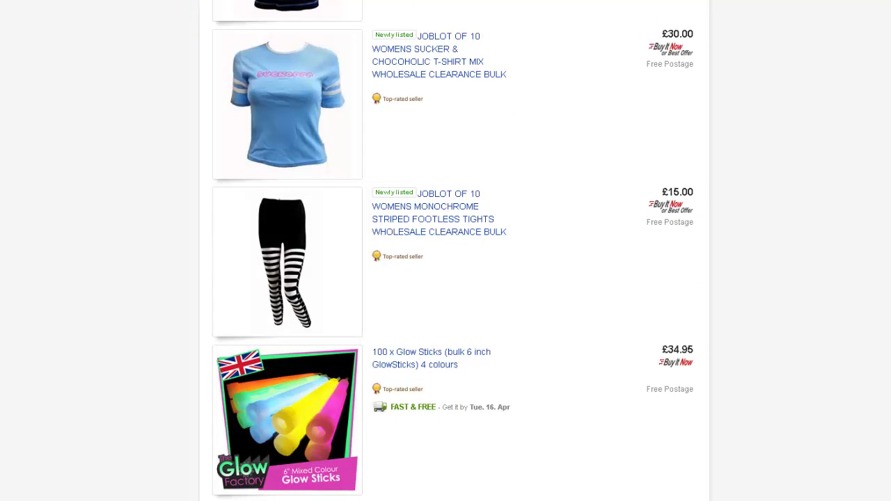
{"action": "scroll", "coordinate": [445, 250], "scroll_direction": "down", "scroll_amount": 8}
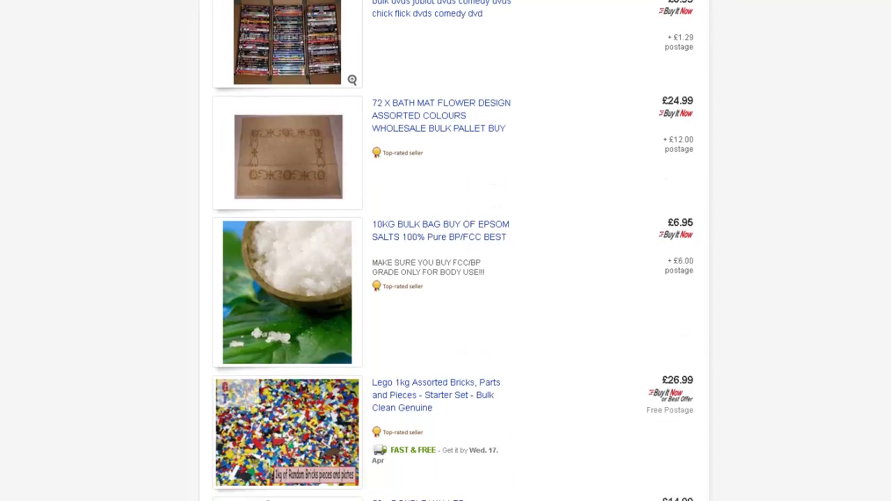
{"action": "scroll", "coordinate": [446, 251], "scroll_direction": "down", "scroll_amount": 13}
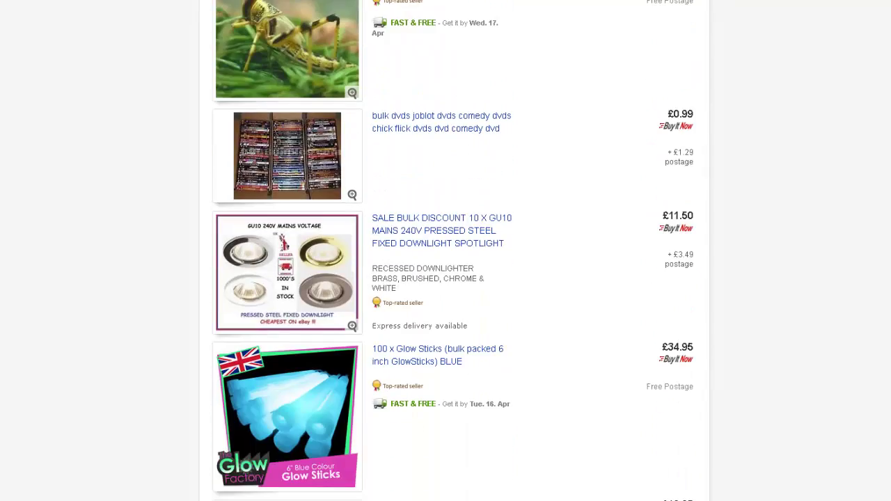
{"action": "scroll", "coordinate": [445, 250], "scroll_direction": "down", "scroll_amount": 20}
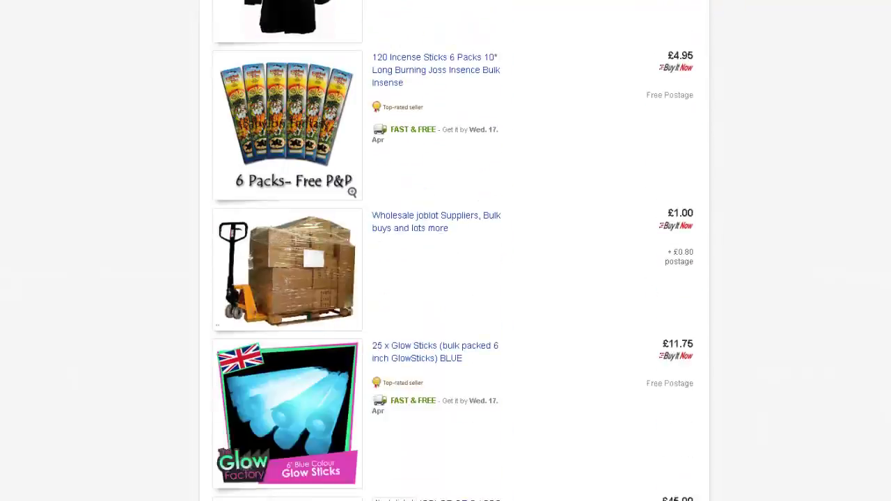
{"action": "scroll", "coordinate": [445, 251], "scroll_direction": "down", "scroll_amount": 20}
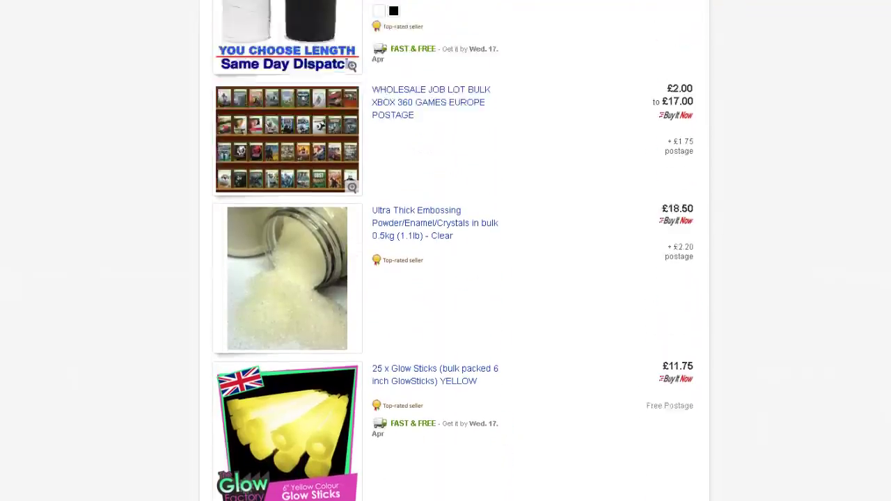
{"action": "scroll", "coordinate": [445, 250], "scroll_direction": "up", "scroll_amount": 20}
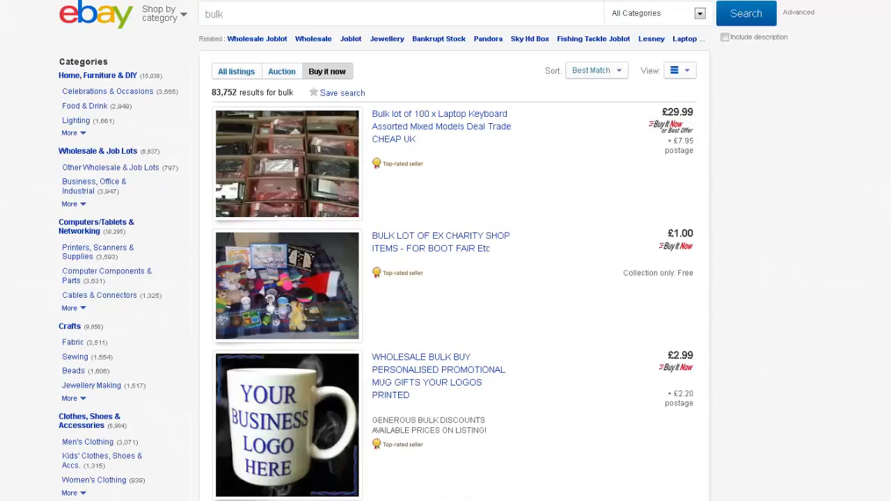
- Replace the search term with "joblot" and run the search
{"action": "left_click_drag", "start_coordinate": [238, 12], "coordinate": [199, 14]}
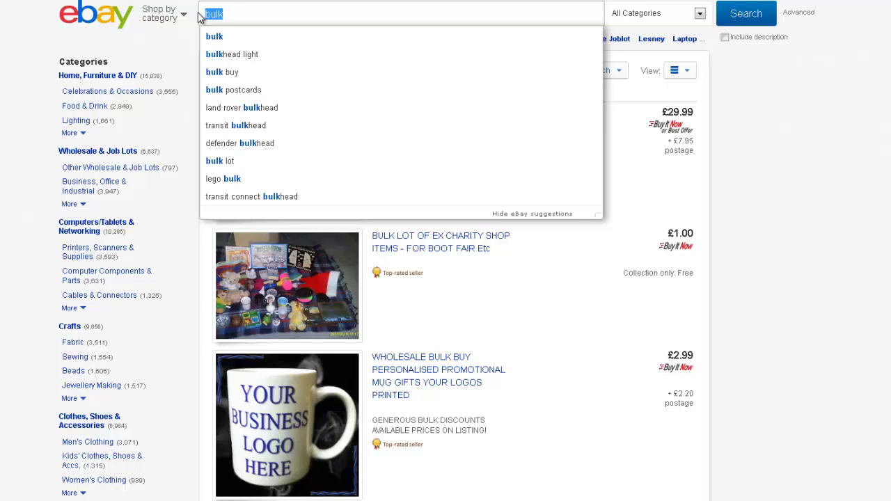
{"action": "type", "text": "joblot#"}
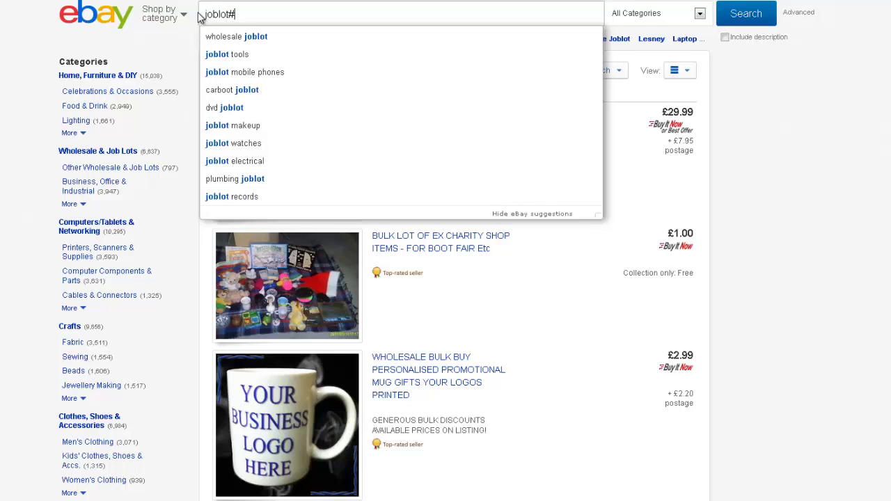
{"action": "key", "text": "Return"}
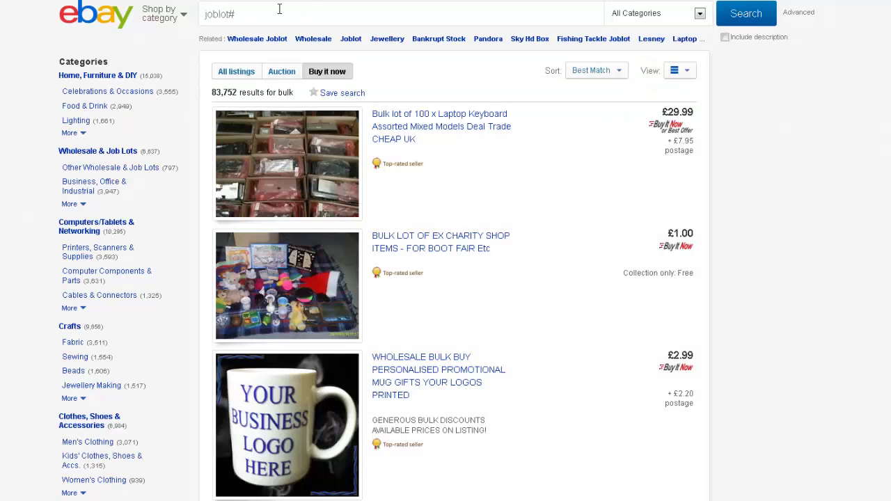
{"action": "left_click", "coordinate": [278, 12]}
{"action": "key", "text": "BackSpace"}
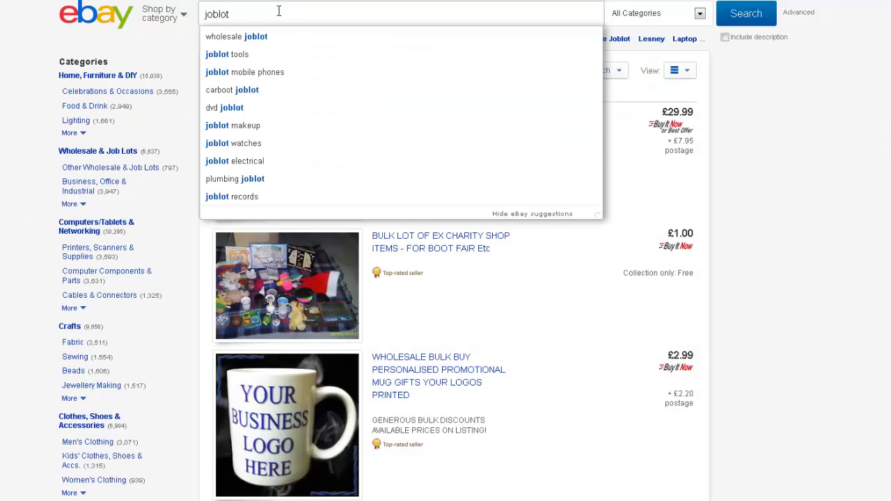
{"action": "key", "text": "Return"}
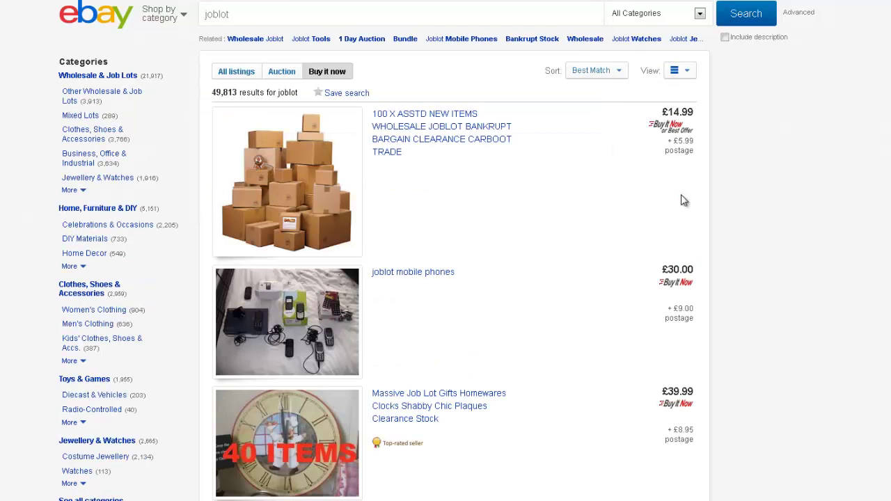
- Look through the joblot listings, examining the items included in the lots, their prices and delivery terms
{"action": "scroll", "coordinate": [446, 279], "scroll_direction": "down", "scroll_amount": 2}
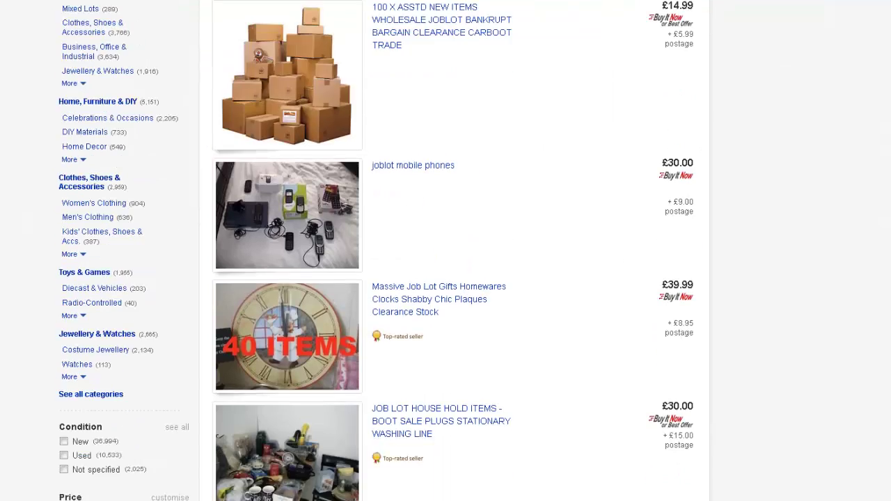
{"action": "scroll", "coordinate": [445, 251], "scroll_direction": "down", "scroll_amount": 6}
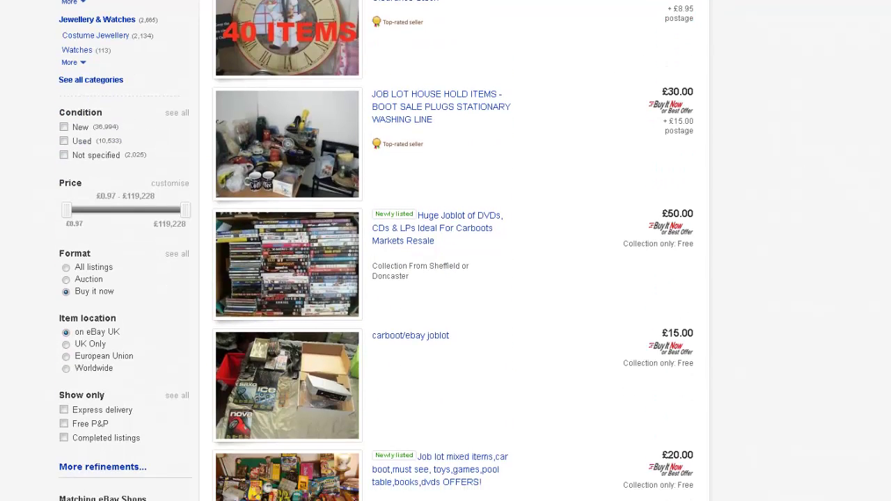
{"action": "scroll", "coordinate": [446, 251], "scroll_direction": "down", "scroll_amount": 1}
{"action": "scroll", "coordinate": [445, 251], "scroll_direction": "down", "scroll_amount": 3}
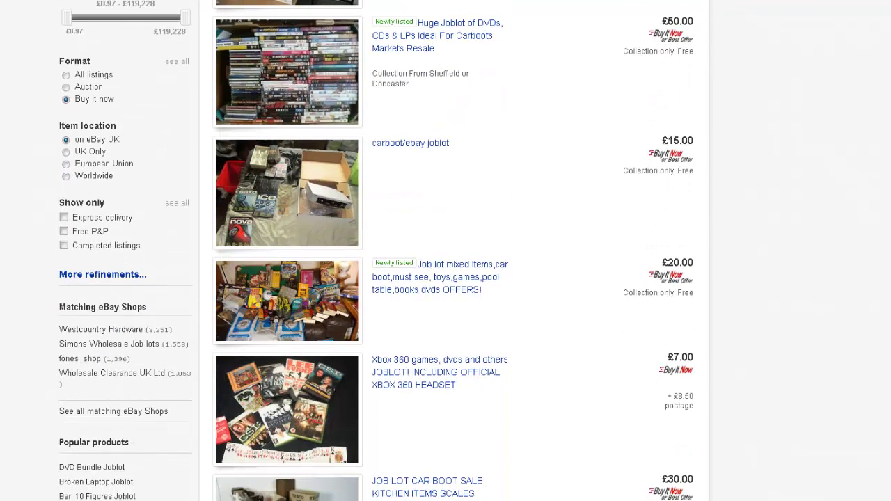
{"action": "scroll", "coordinate": [445, 250], "scroll_direction": "down", "scroll_amount": 4}
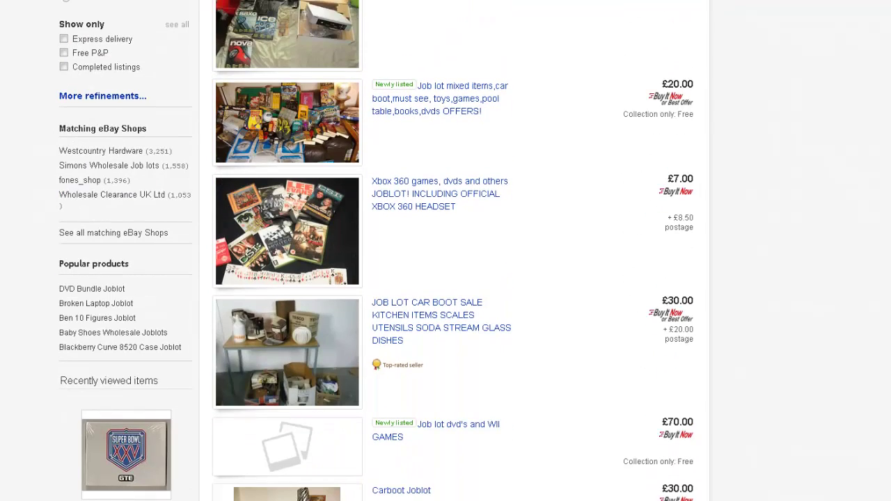
{"action": "scroll", "coordinate": [445, 251], "scroll_direction": "down", "scroll_amount": 8}
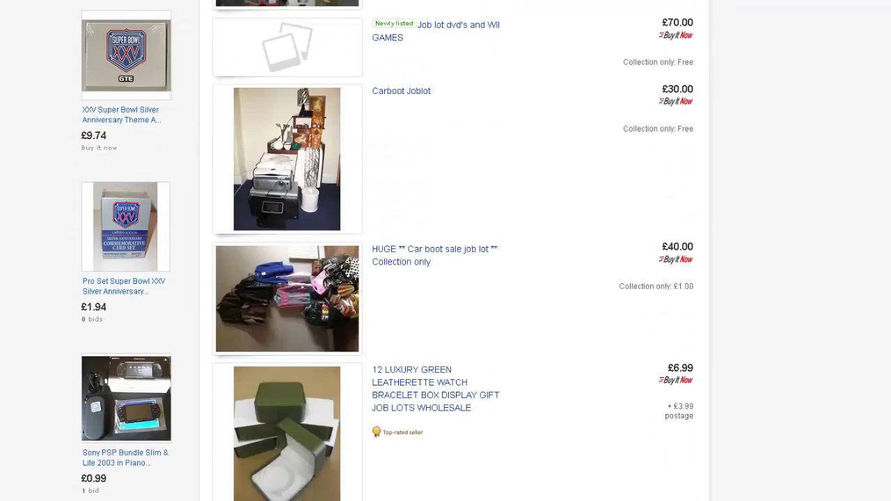
{"action": "scroll", "coordinate": [445, 251], "scroll_direction": "down", "scroll_amount": 5}
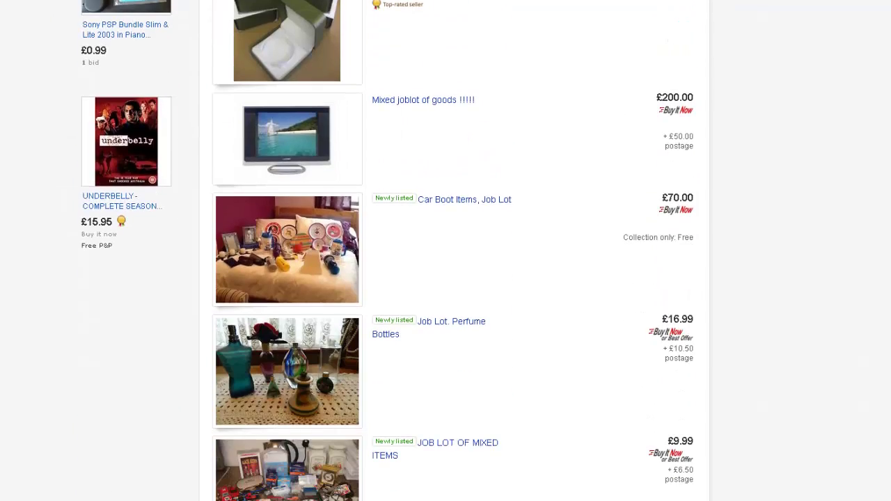
{"action": "scroll", "coordinate": [446, 251], "scroll_direction": "down", "scroll_amount": 9}
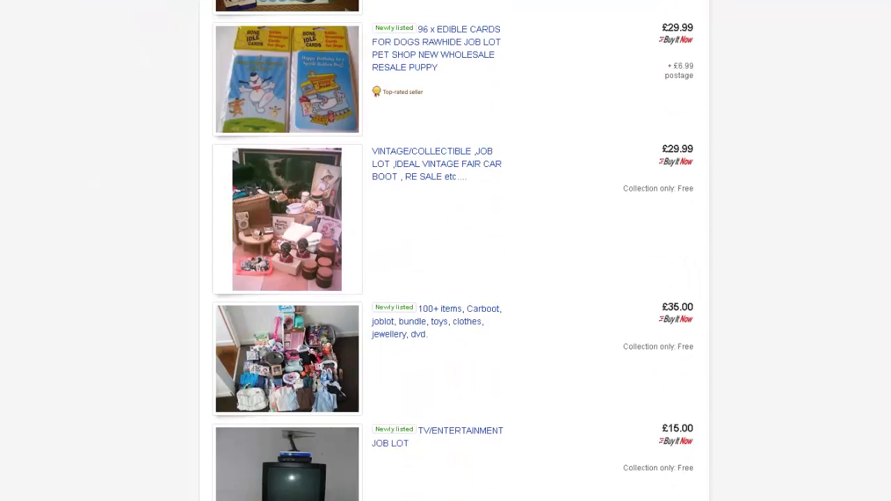
{"action": "scroll", "coordinate": [445, 250], "scroll_direction": "down", "scroll_amount": 3}
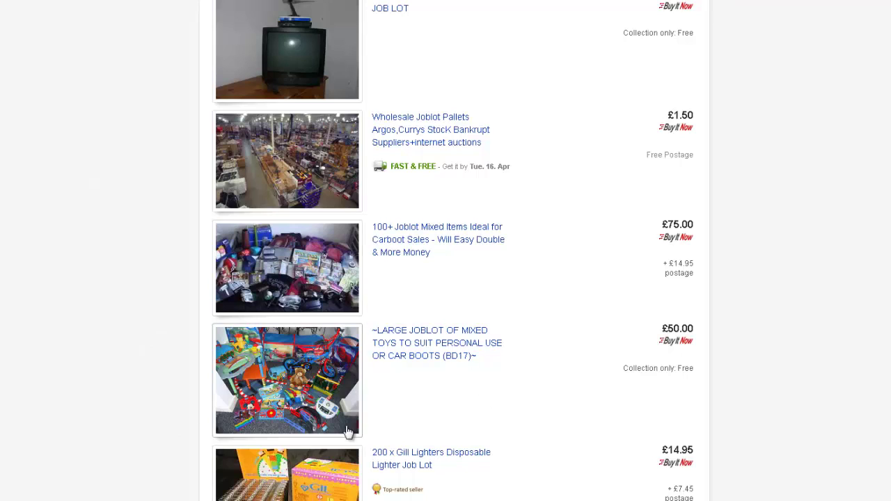
{"action": "scroll", "coordinate": [439, 218], "scroll_direction": "down", "scroll_amount": 5}
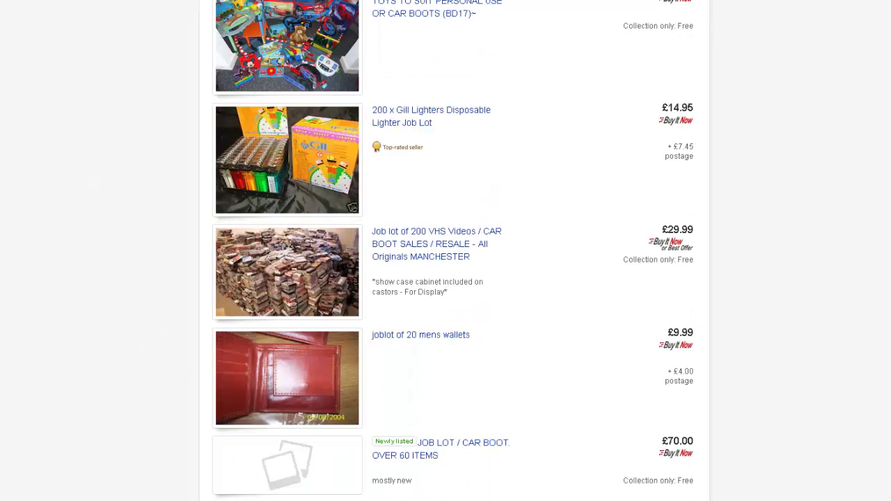
{"action": "scroll", "coordinate": [439, 218], "scroll_direction": "up", "scroll_amount": 1}
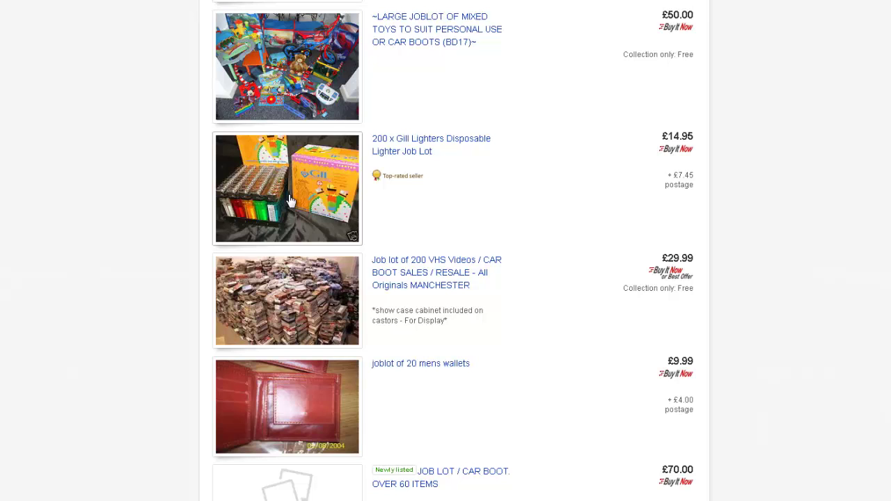
{"action": "scroll", "coordinate": [678, 341], "scroll_direction": "down", "scroll_amount": 9}
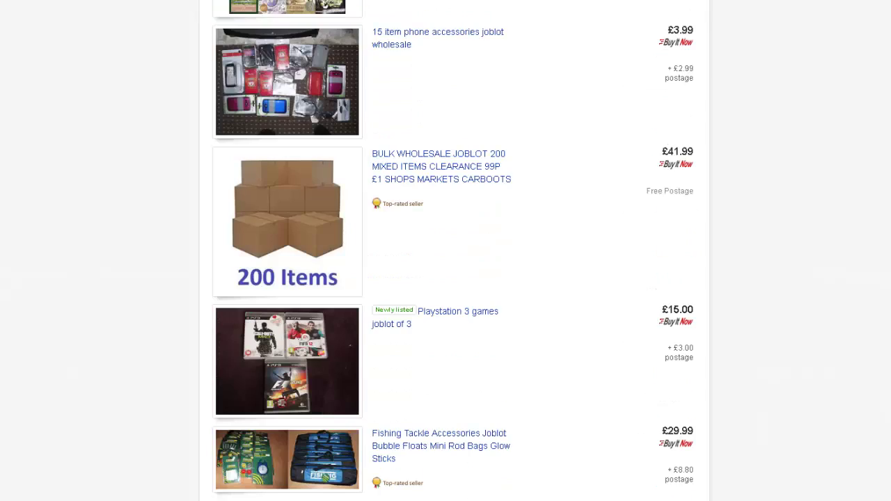
- Examine further joblot listings on eBay, such as games, clothing, socks and electronics lots, with their prices and postage
{"action": "scroll", "coordinate": [445, 251], "scroll_direction": "down", "scroll_amount": 4}
{"action": "scroll", "coordinate": [445, 250], "scroll_direction": "down", "scroll_amount": 14}
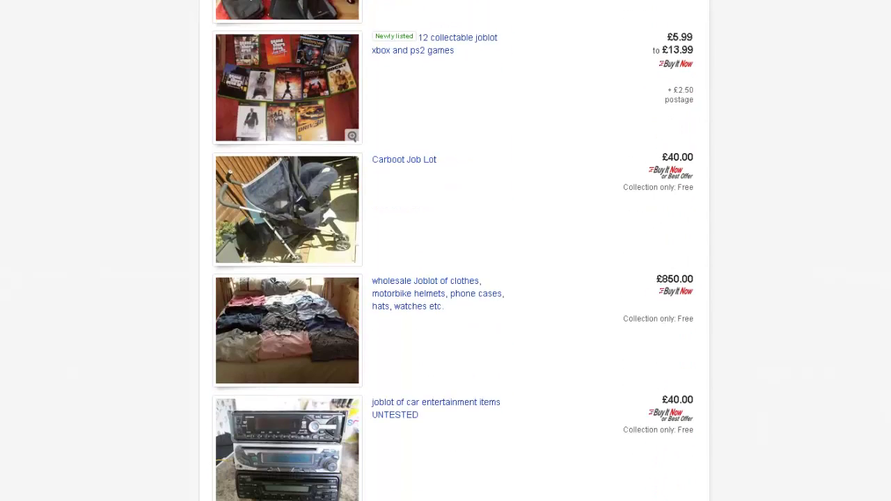
{"action": "scroll", "coordinate": [446, 251], "scroll_direction": "down", "scroll_amount": 3}
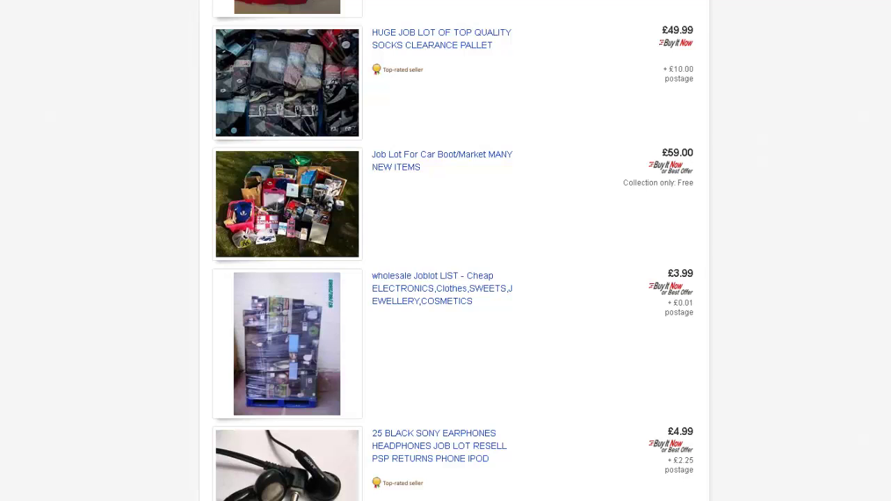
{"action": "scroll", "coordinate": [843, 457], "scroll_direction": "down", "scroll_amount": 2}
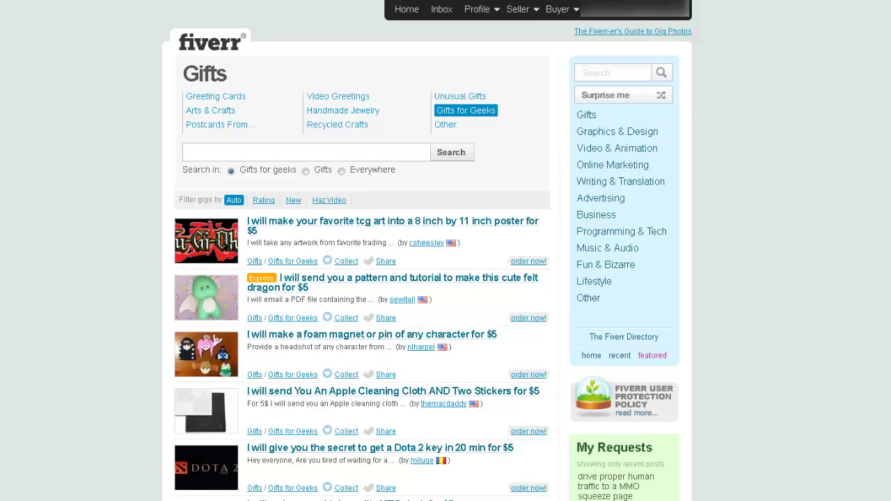
- Switch to Fiverr, start creating a new gig and enter "send you an awesome X" as its title
{"action": "mouse_move", "coordinate": [524, 16]}
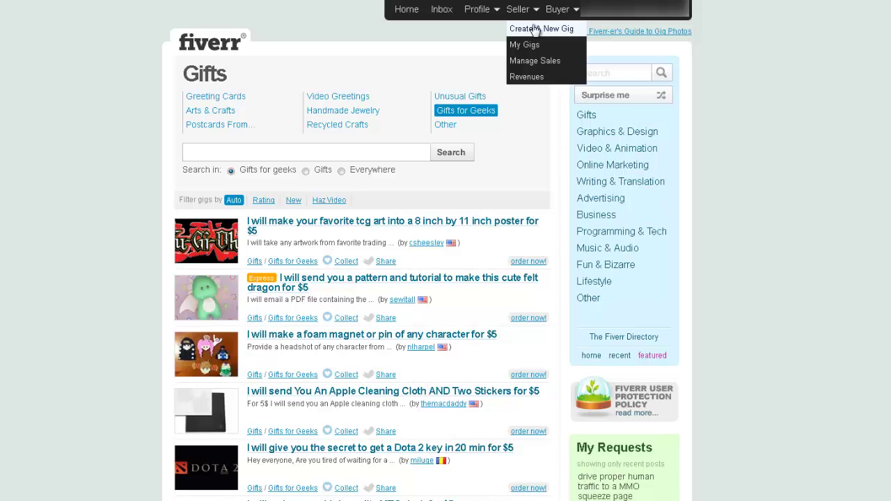
{"action": "left_click", "coordinate": [535, 29]}
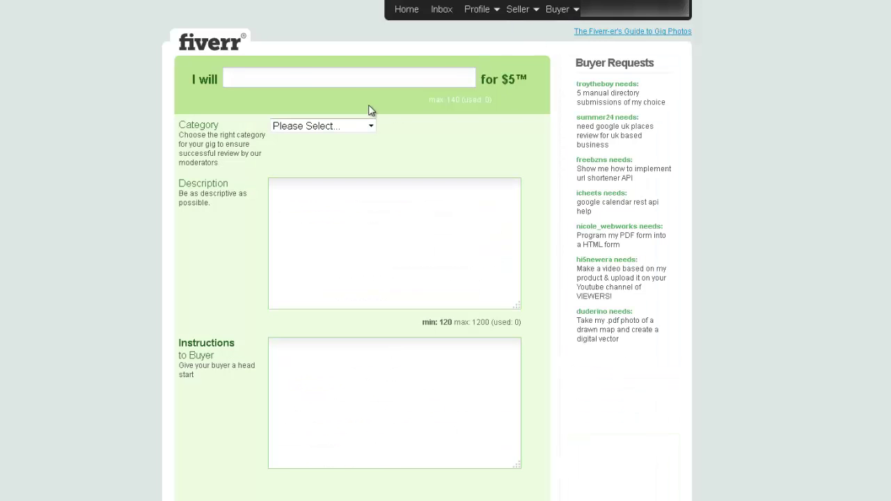
{"action": "left_click", "coordinate": [304, 77]}
{"action": "type", "text": "send you X"}
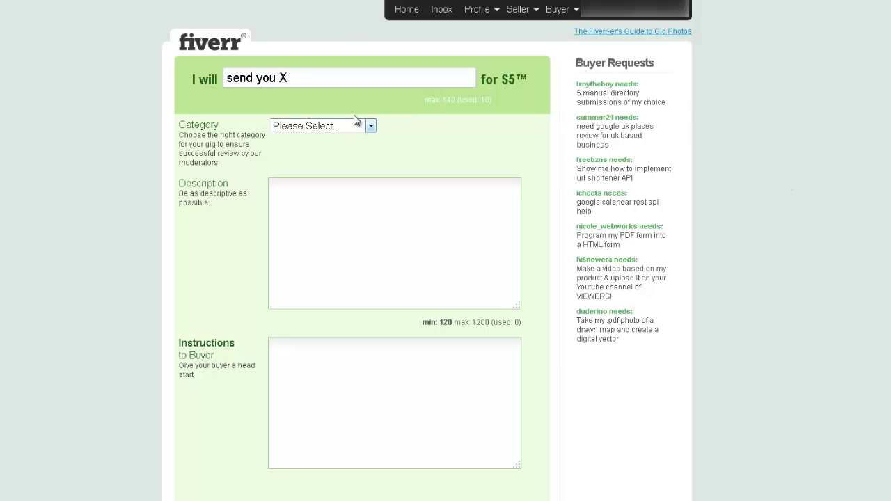
{"action": "left_click", "coordinate": [281, 78]}
{"action": "type", "text": "an awesome"}
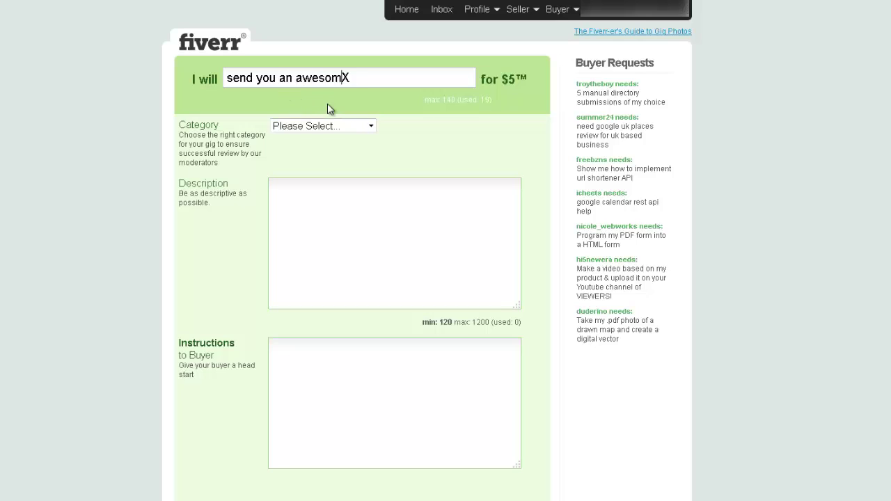
- Examine the guidance for the gig's description, buyer instructions, tags and maximum days to complete
{"action": "left_click", "coordinate": [414, 216]}
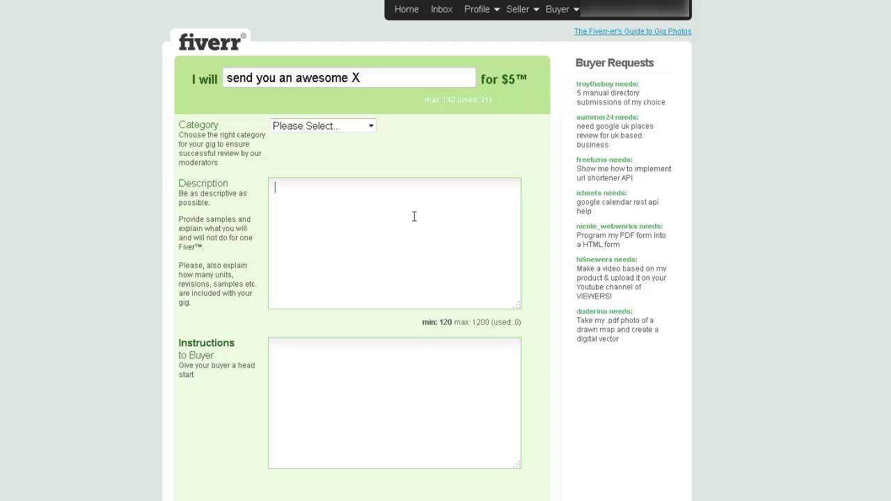
{"action": "left_click", "coordinate": [429, 387]}
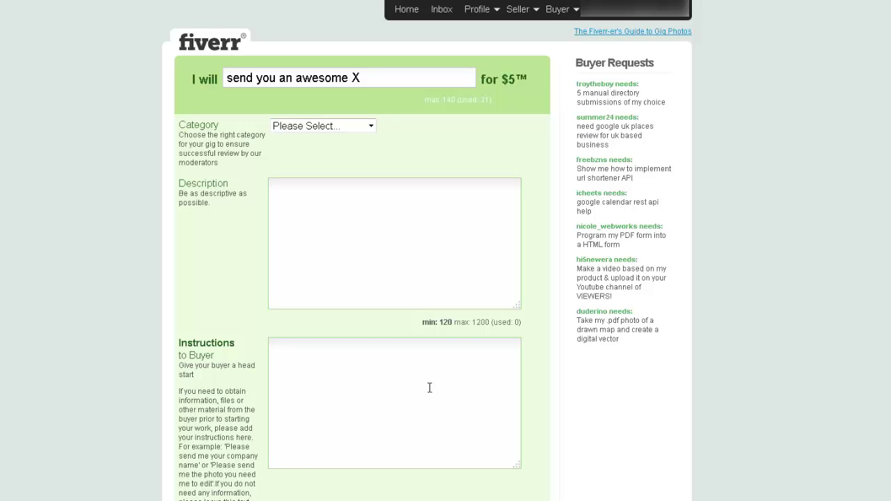
{"action": "left_click", "coordinate": [420, 382]}
{"action": "scroll", "coordinate": [417, 380], "scroll_direction": "down", "scroll_amount": 3}
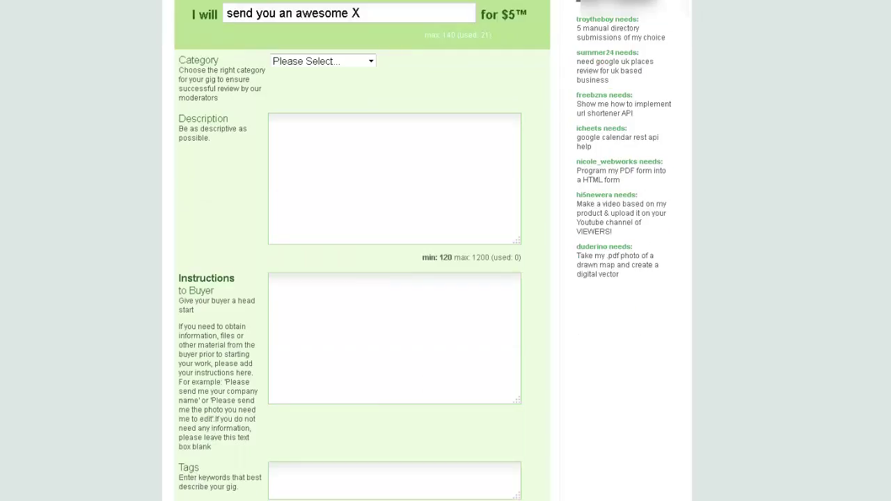
{"action": "left_click", "coordinate": [331, 406]}
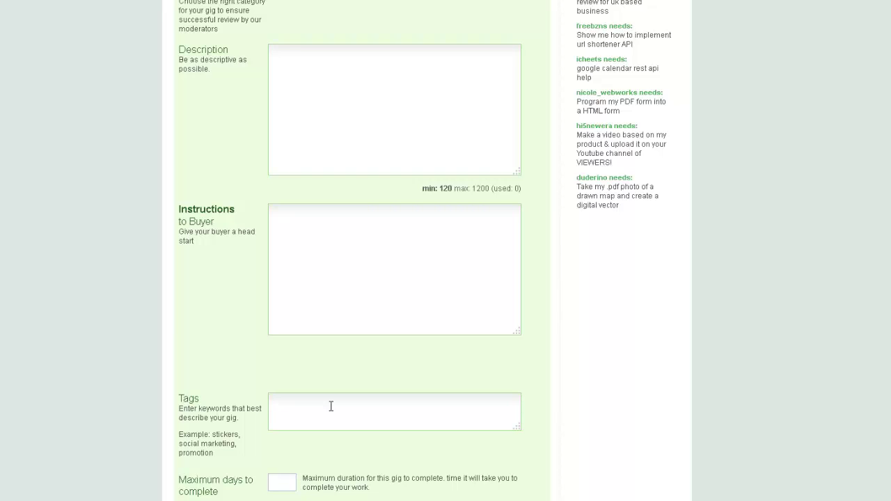
{"action": "left_click", "coordinate": [330, 406]}
{"action": "scroll", "coordinate": [334, 338], "scroll_direction": "down", "scroll_amount": 3}
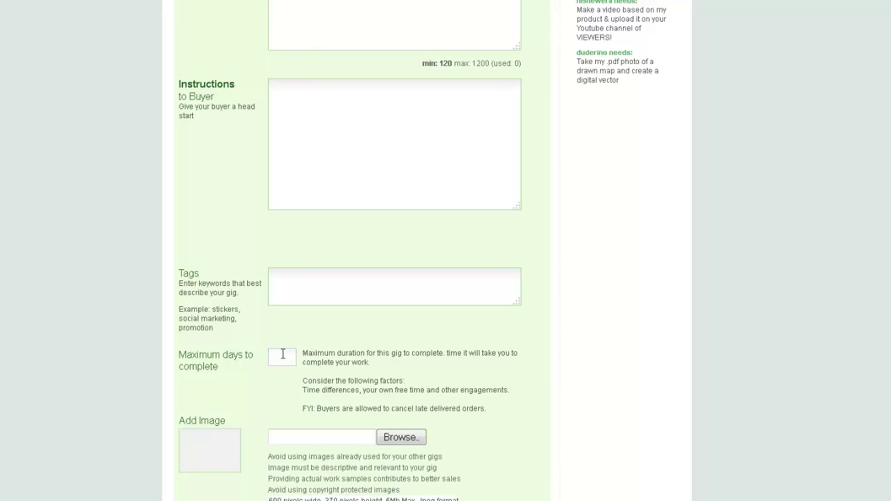
- Open the file chooser for the gig image, dismiss it, and examine the image requirements and shipping option
{"action": "left_click", "coordinate": [351, 437]}
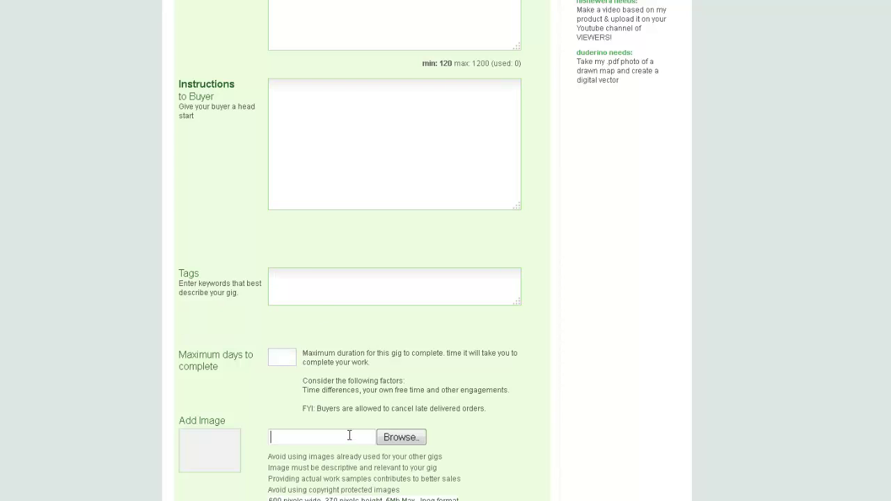
{"action": "left_click", "coordinate": [400, 437]}
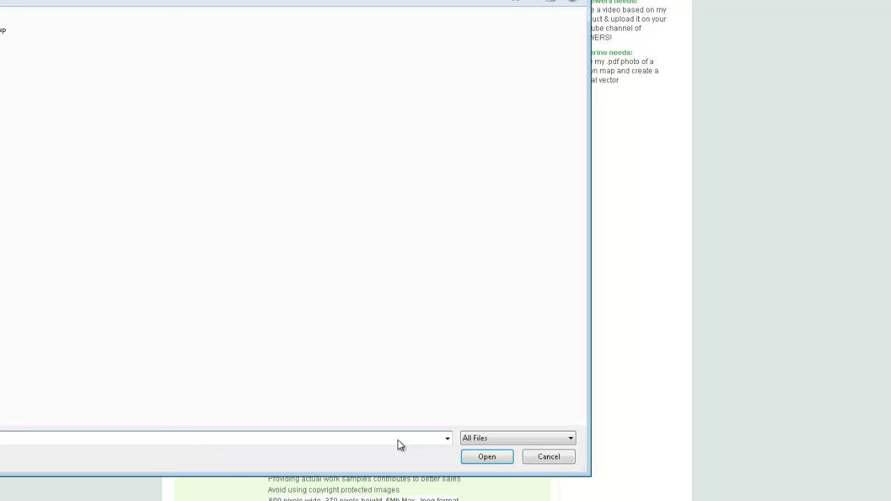
{"action": "left_click", "coordinate": [561, 459]}
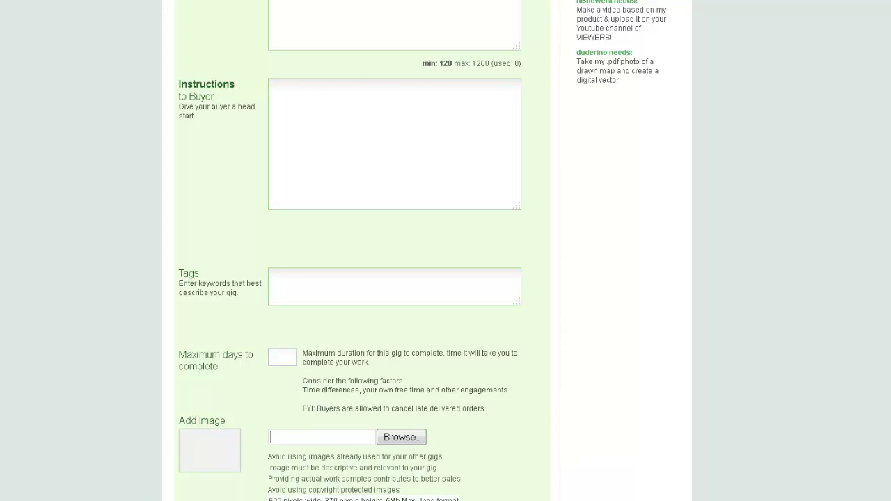
{"action": "scroll", "coordinate": [446, 251], "scroll_direction": "down", "scroll_amount": 3}
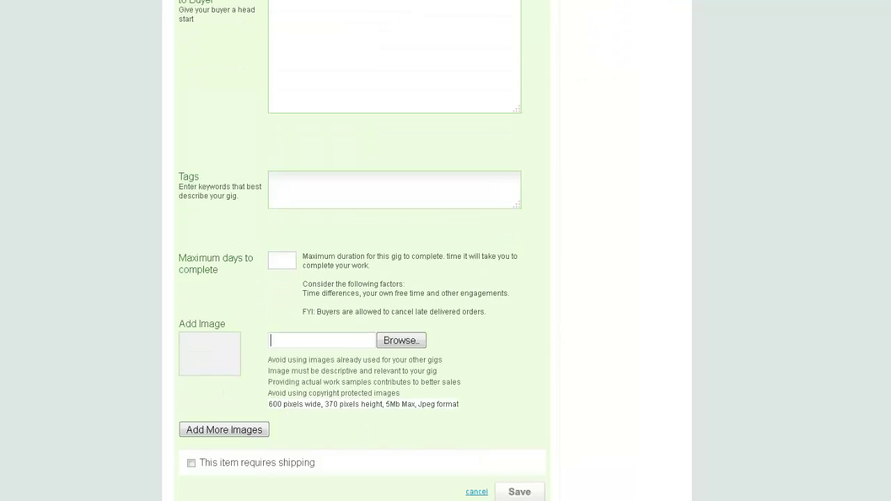